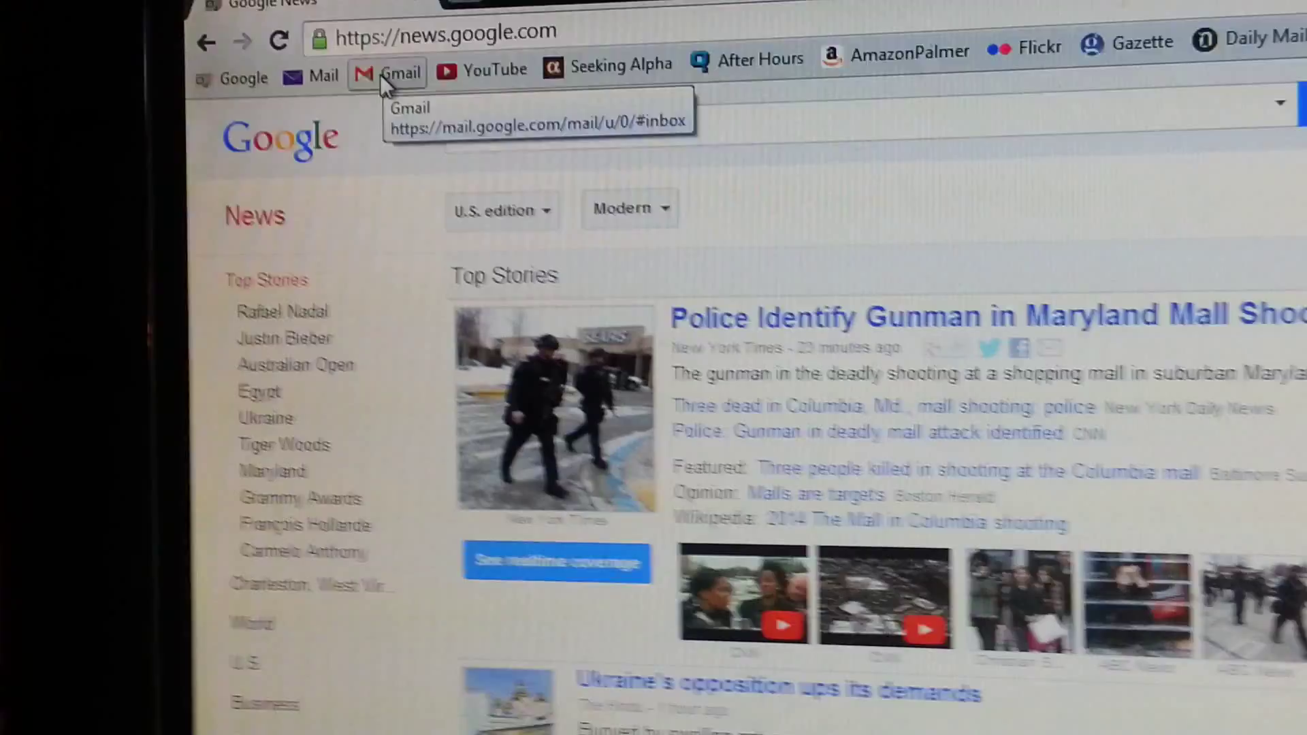
# Step: Open the Gmail inbox from the Gmail bookmark
pyautogui.click(399, 77)
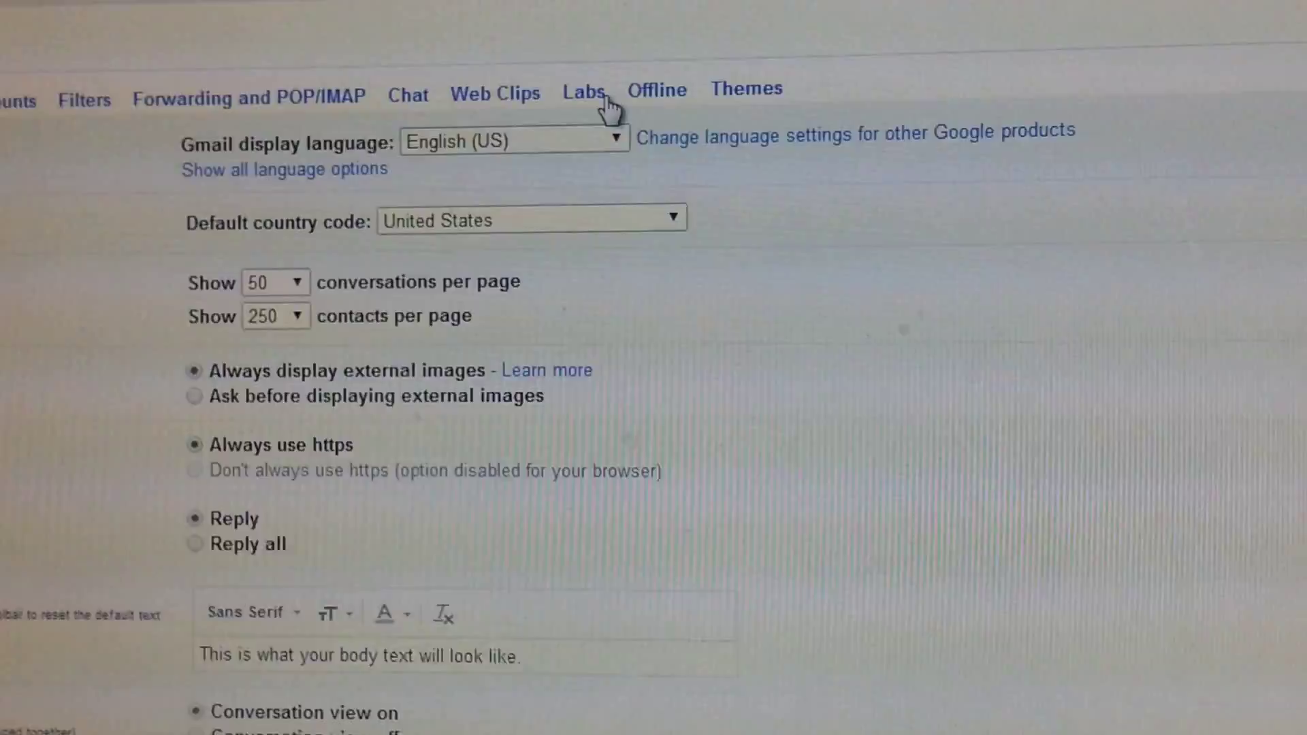
# Step: Switch Gmail Settings to the Labs tab of experimental features
pyautogui.click(585, 95)
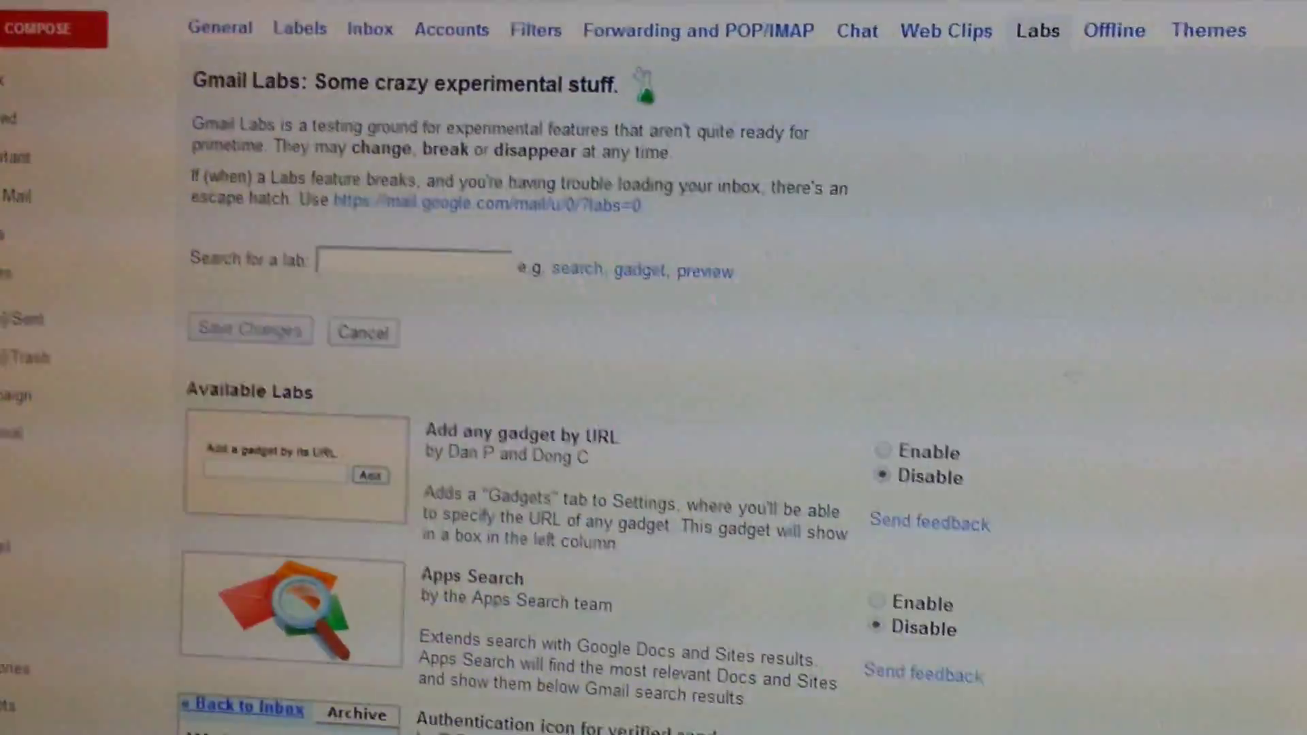
pyautogui.scroll(-5, 288, 456)
pyautogui.scroll(-10, 288, 457)
pyautogui.scroll(-5, 287, 457)
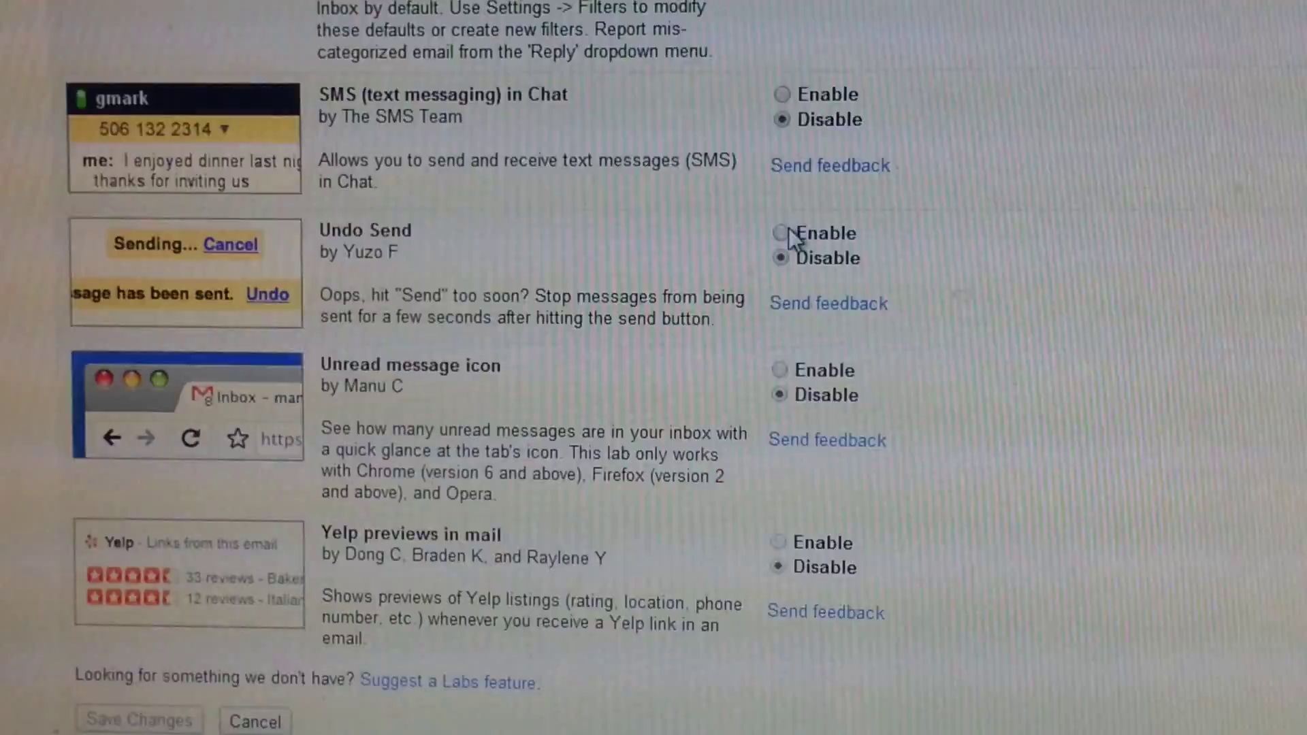
# Step: Enable the Undo Send lab
pyautogui.click(792, 219)
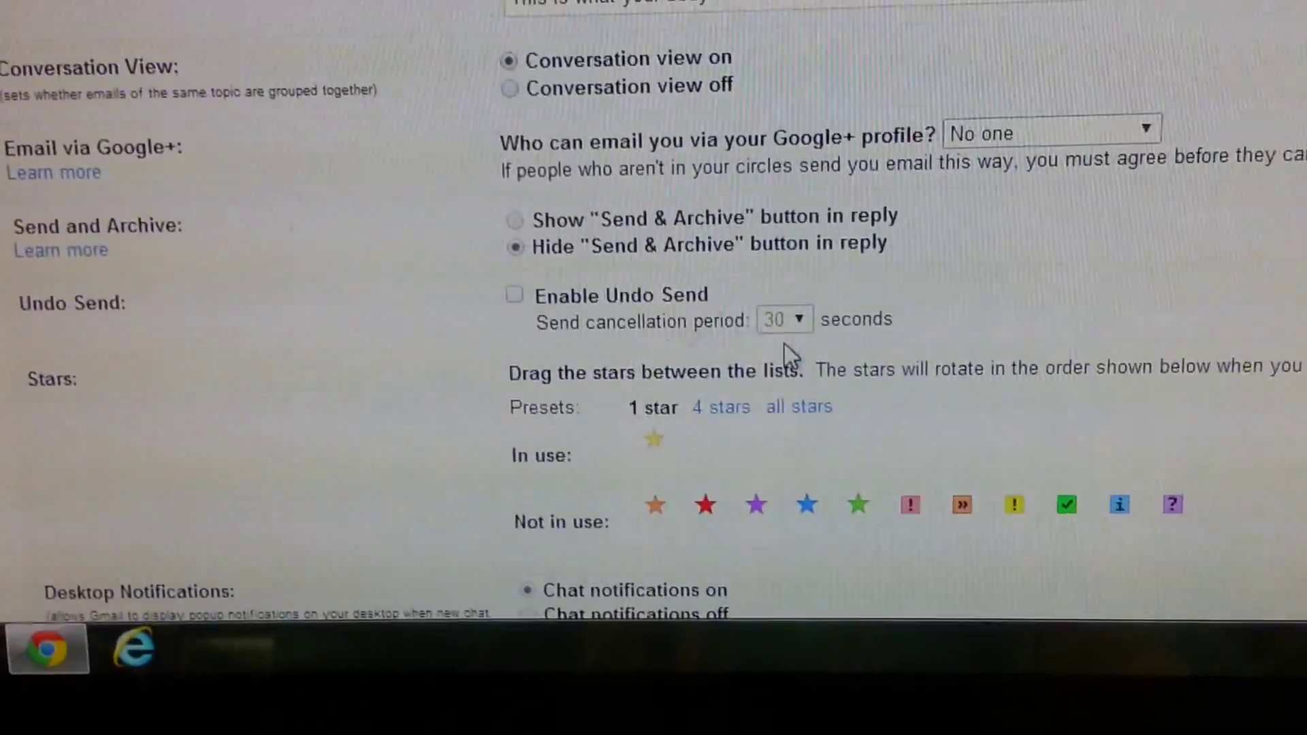
pyautogui.scroll(-2, 768, 344)
pyautogui.scroll(-5, 771, 342)
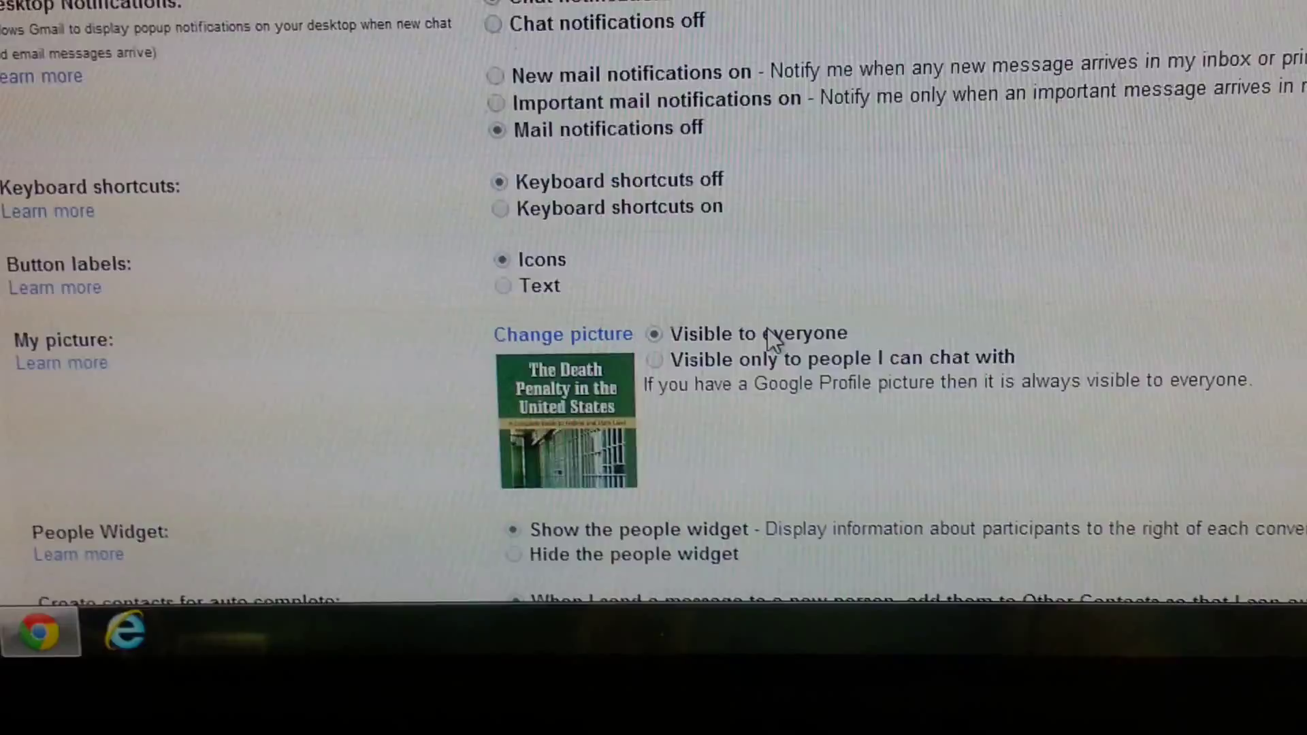
pyautogui.scroll(-5, 771, 341)
pyautogui.scroll(-5, 771, 341)
pyautogui.scroll(-3, 777, 337)
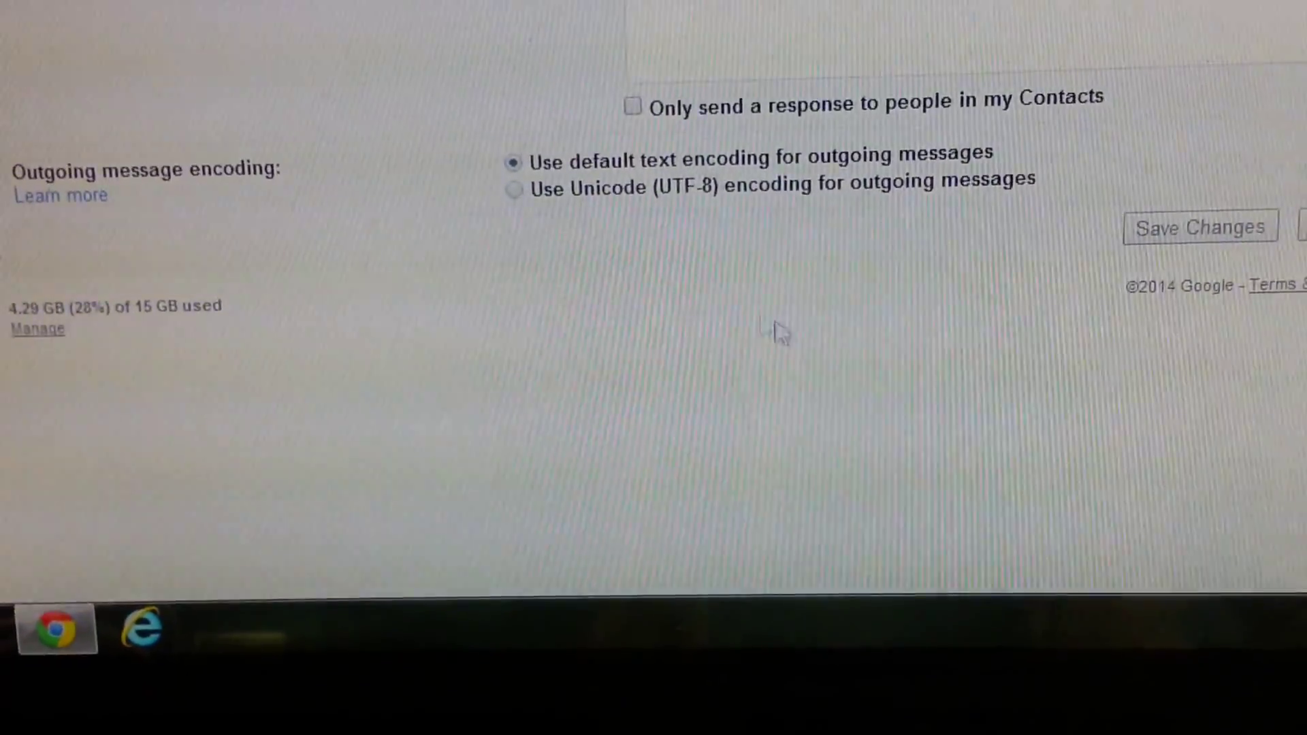